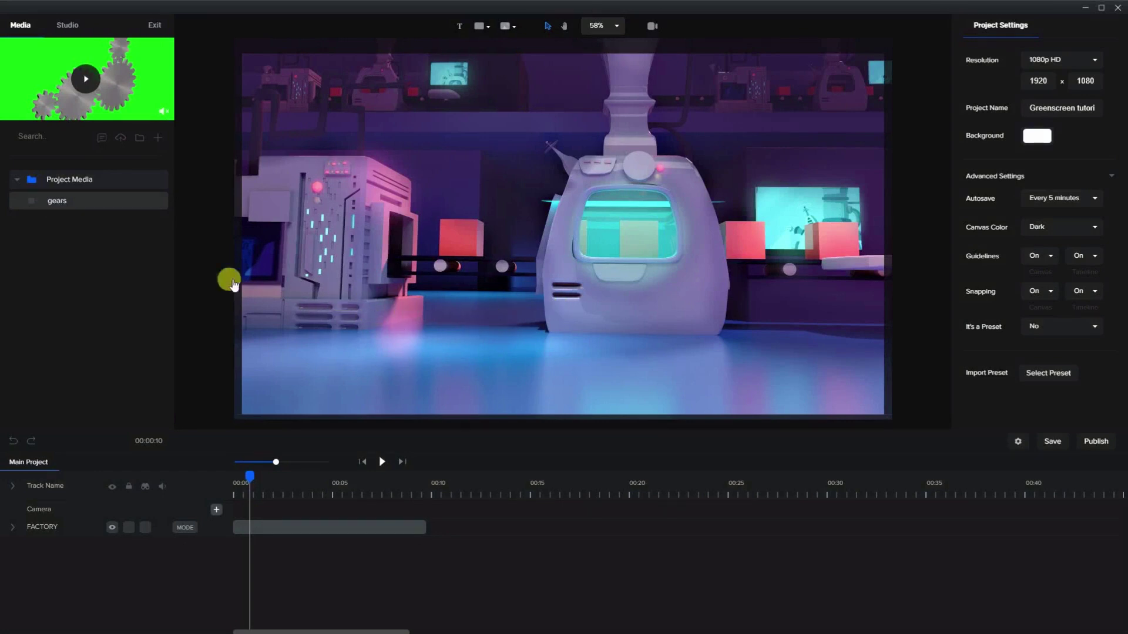
Add the gears clip over the factory scene, preview it, and shrink it to about 58%.
{"action": "left_click_drag", "start_coordinate": [57, 209], "coordinate": [499, 244]}
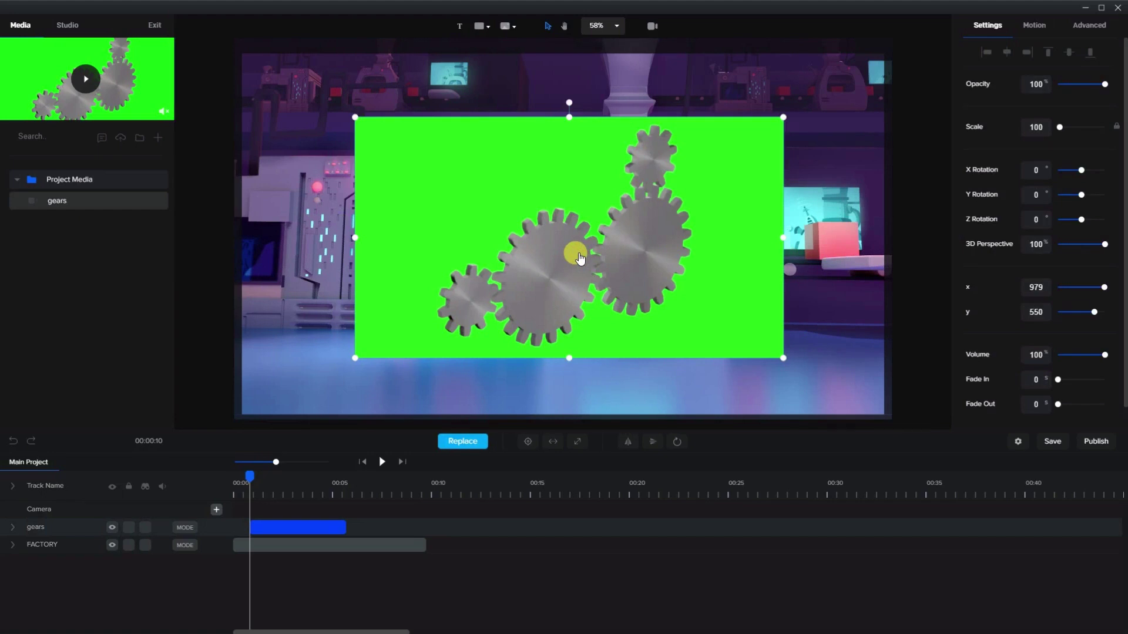
{"action": "left_click", "coordinate": [378, 463]}
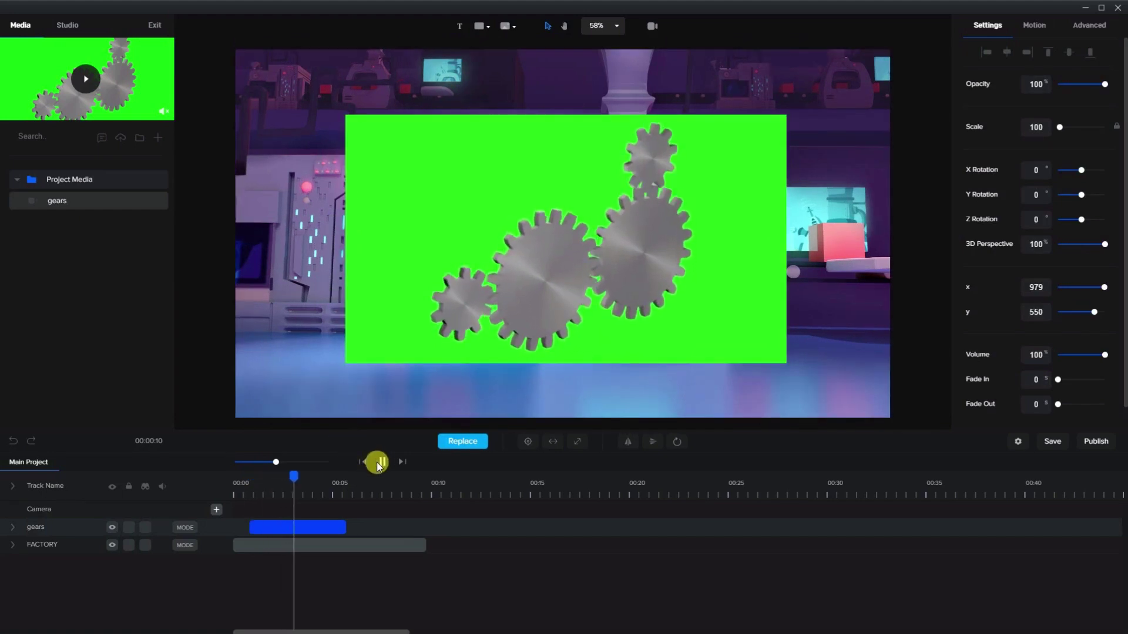
{"action": "left_click", "coordinate": [380, 463]}
{"action": "left_click_drag", "start_coordinate": [292, 478], "coordinate": [273, 477]}
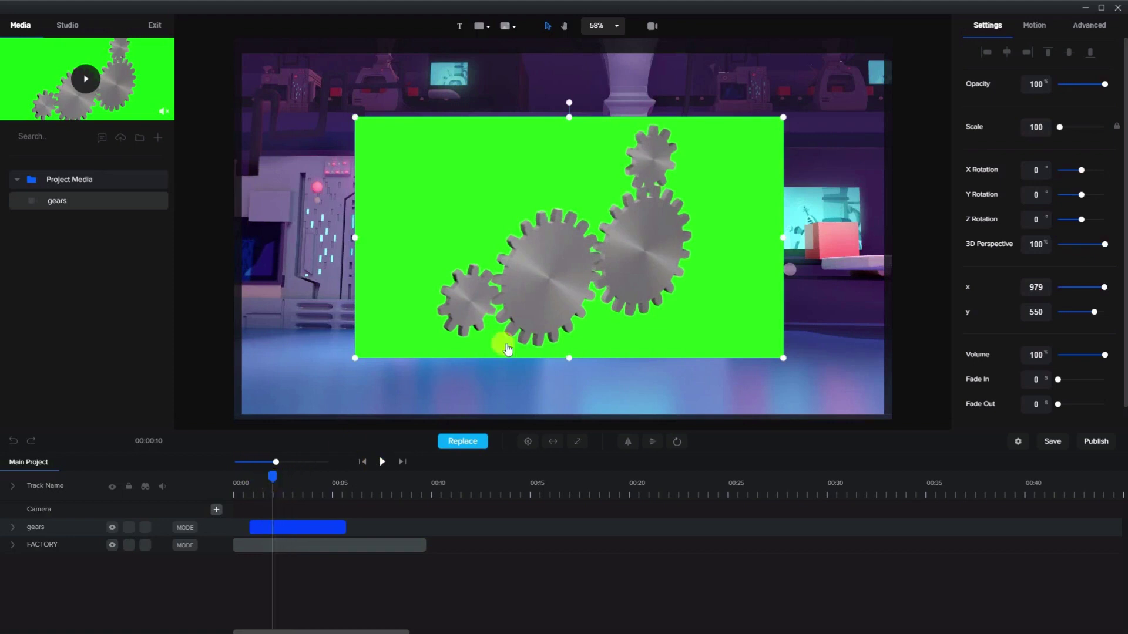
{"action": "left_click_drag", "start_coordinate": [781, 115], "coordinate": [605, 218]}
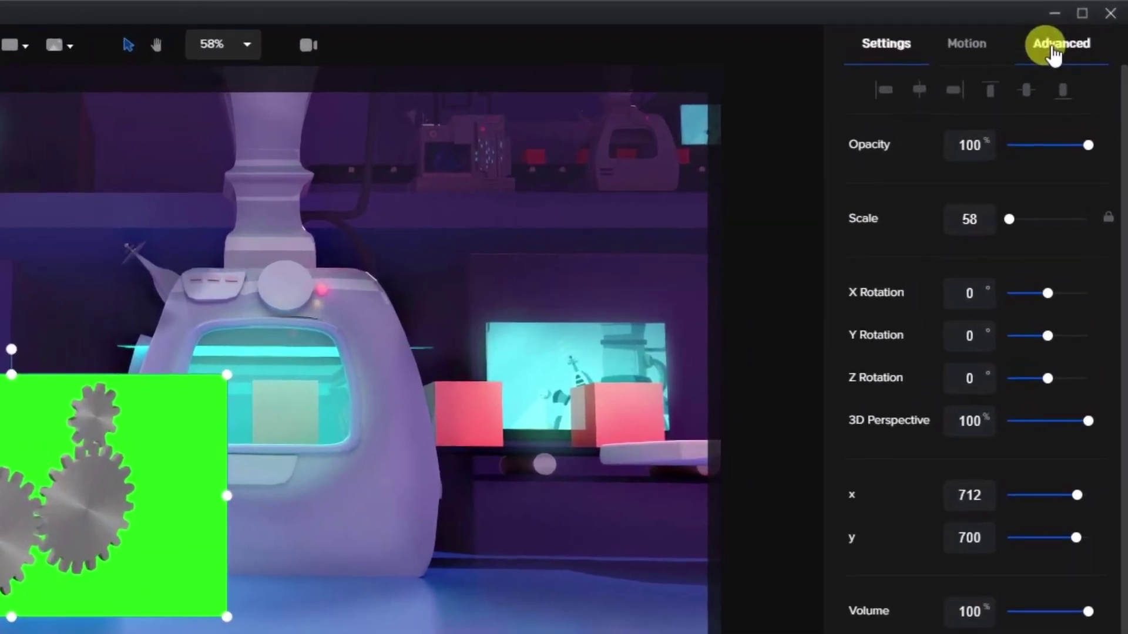
Enable Remove Color for the gears clip in the Advanced tab and activate the eyedropper.
{"action": "left_click", "coordinate": [1083, 29]}
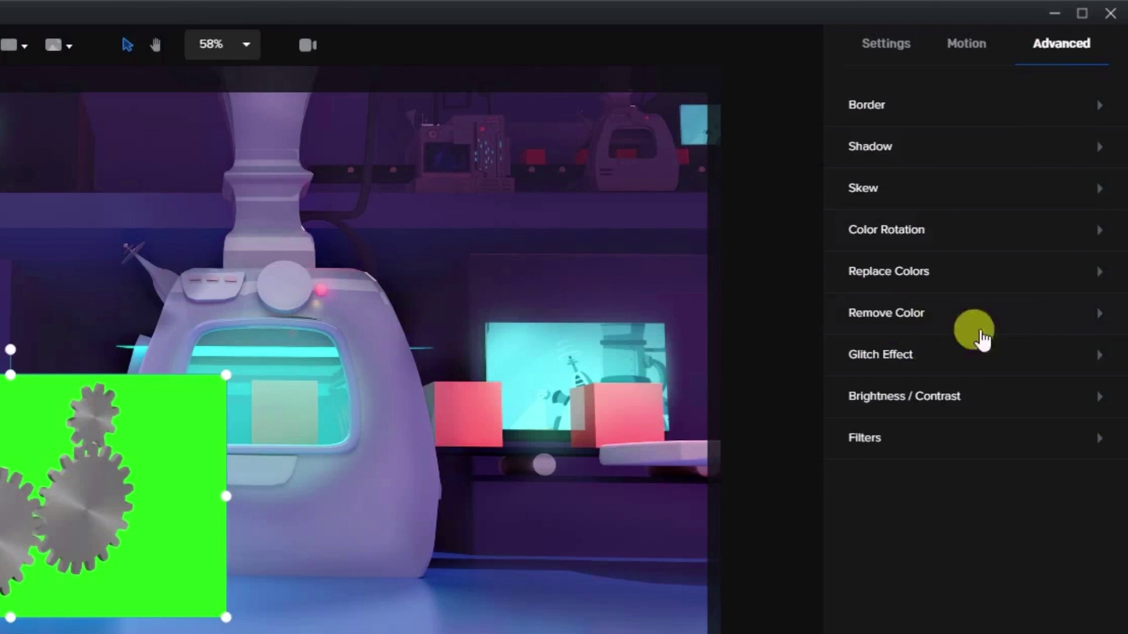
{"action": "left_click", "coordinate": [1091, 315]}
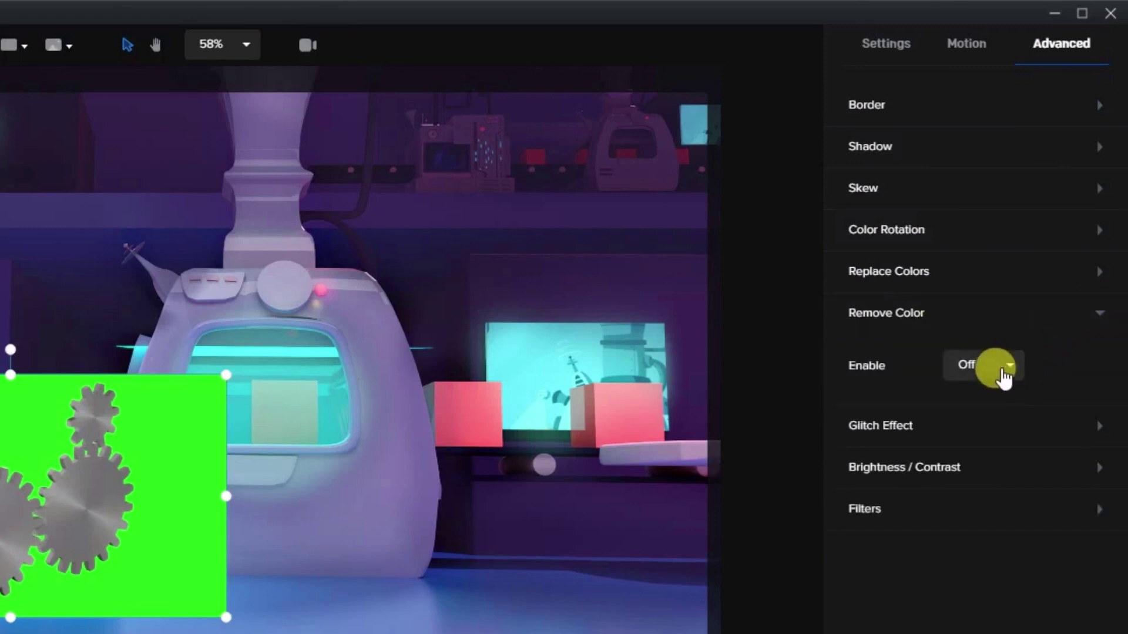
{"action": "left_click", "coordinate": [966, 399]}
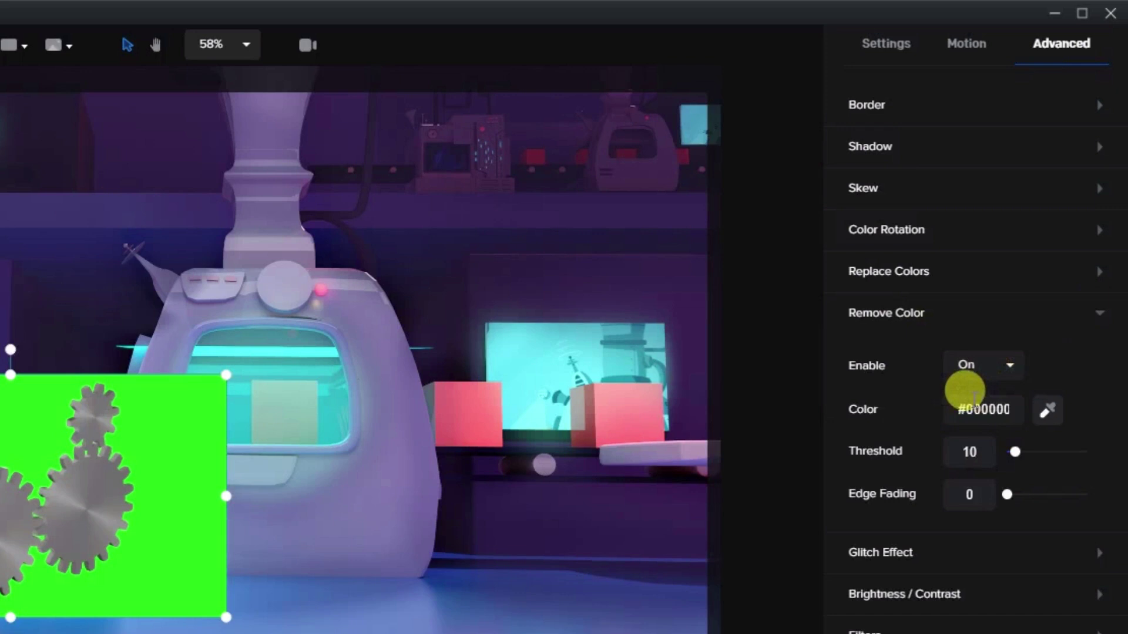
{"action": "left_click", "coordinate": [969, 405]}
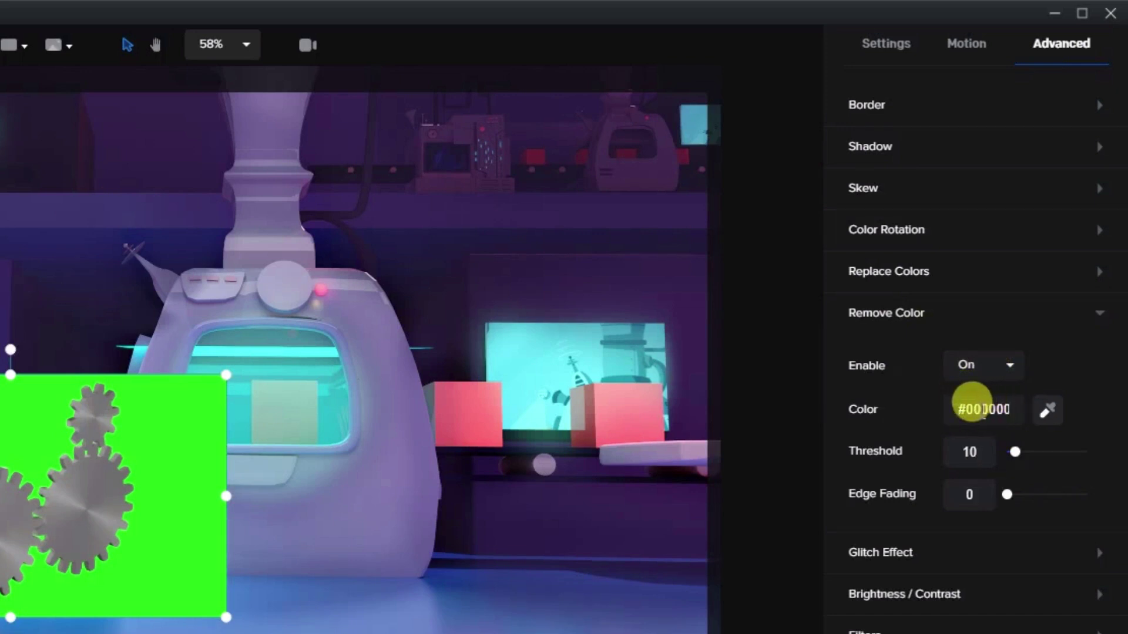
{"action": "left_click", "coordinate": [1047, 409]}
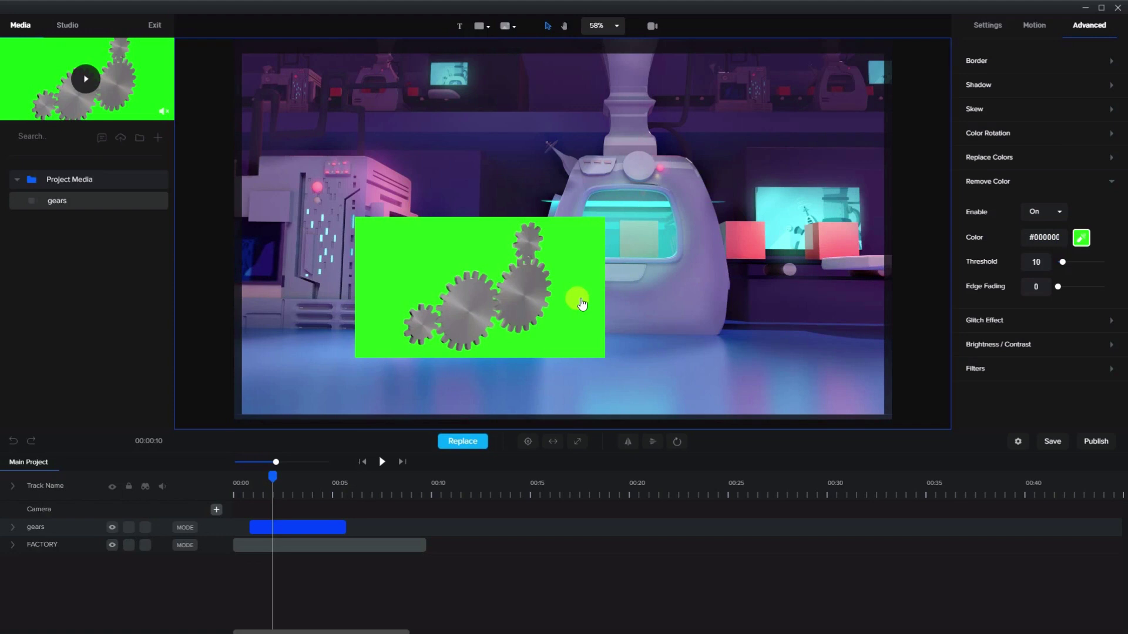
Key out the green (threshold 40, edge fading 1) and move the smaller gears onto the robot.
{"action": "left_click", "coordinate": [581, 304]}
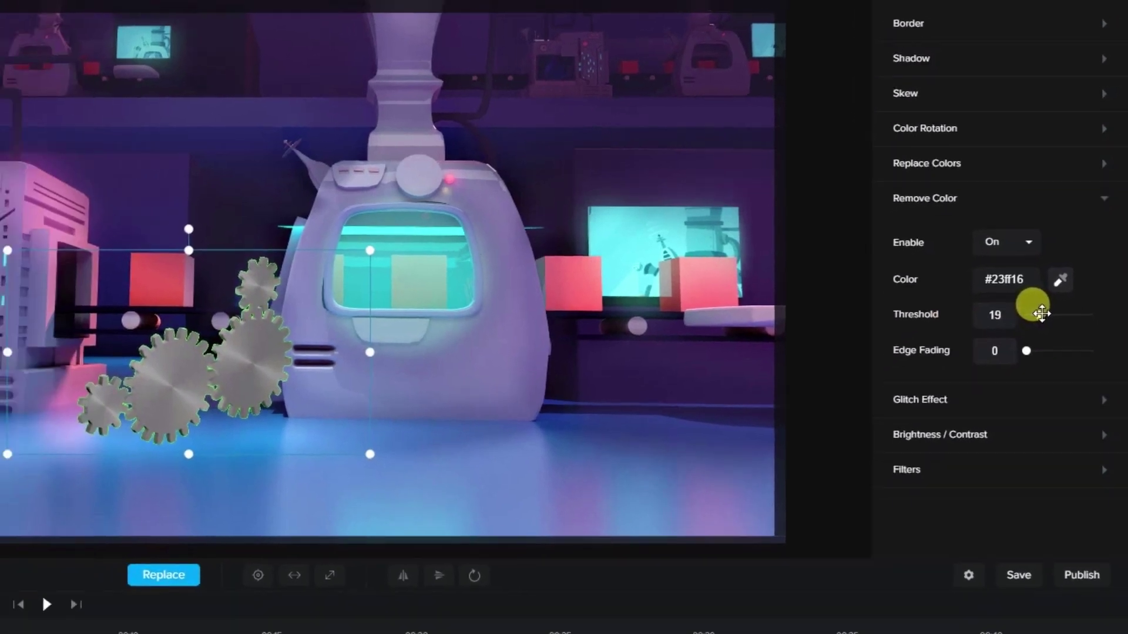
{"action": "left_click_drag", "start_coordinate": [1029, 332], "coordinate": [1040, 332]}
{"action": "left_click_drag", "start_coordinate": [1070, 266], "coordinate": [1077, 263]}
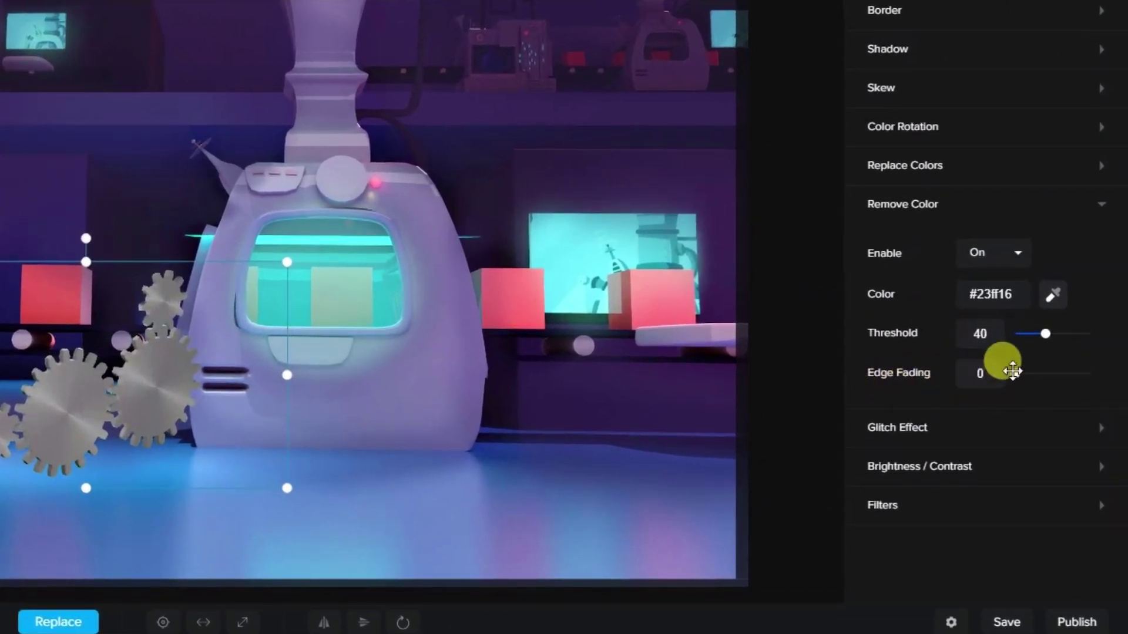
{"action": "mouse_move", "coordinate": [1014, 374]}
{"action": "left_mouse_down"}
{"action": "mouse_move", "coordinate": [1025, 380]}
{"action": "mouse_move", "coordinate": [1007, 365]}
{"action": "left_mouse_up"}
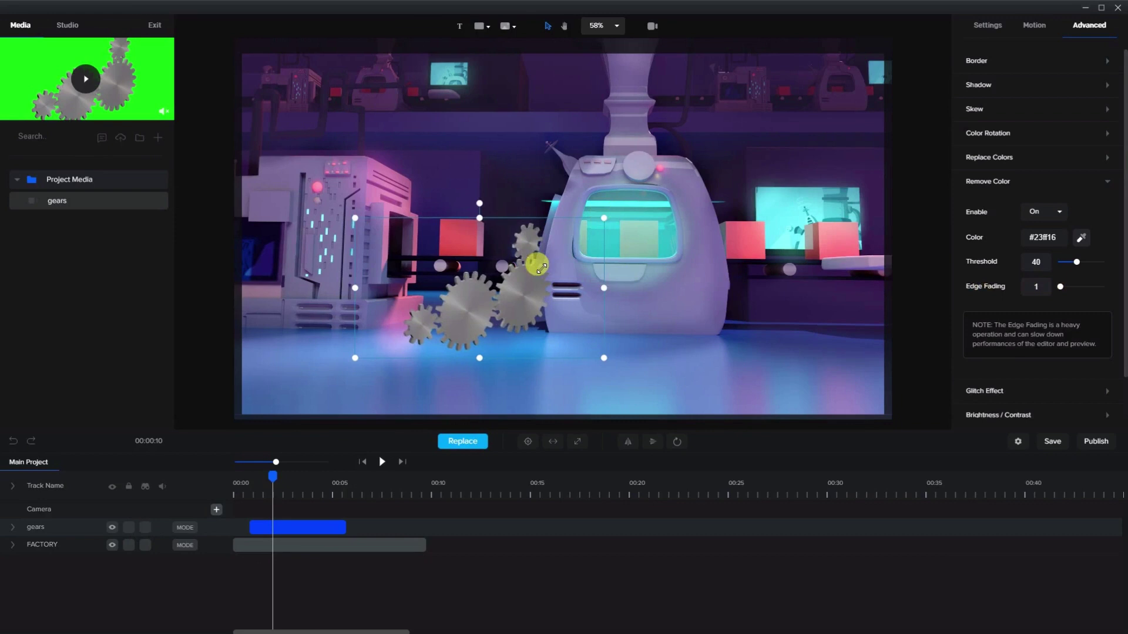
{"action": "left_click_drag", "start_coordinate": [605, 215], "coordinate": [532, 258]}
{"action": "left_click_drag", "start_coordinate": [475, 320], "coordinate": [696, 299]}
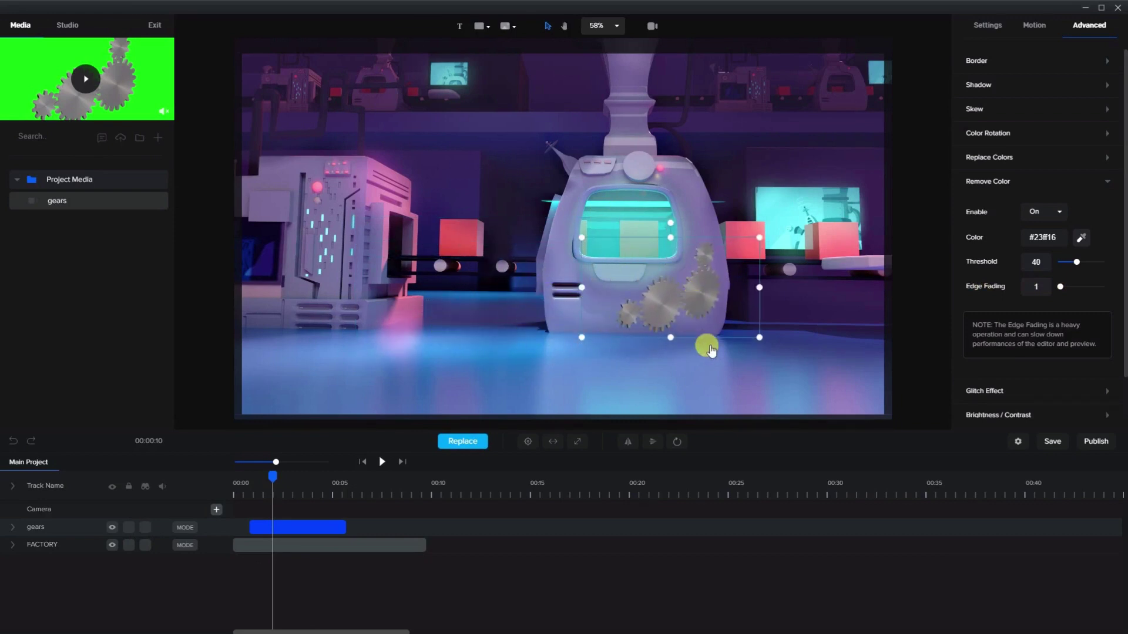
Give the gears a shadow with blur 20 and X/Y offsets of 10, then preview it.
{"action": "left_click", "coordinate": [1103, 88]}
{"action": "left_click", "coordinate": [1038, 136]}
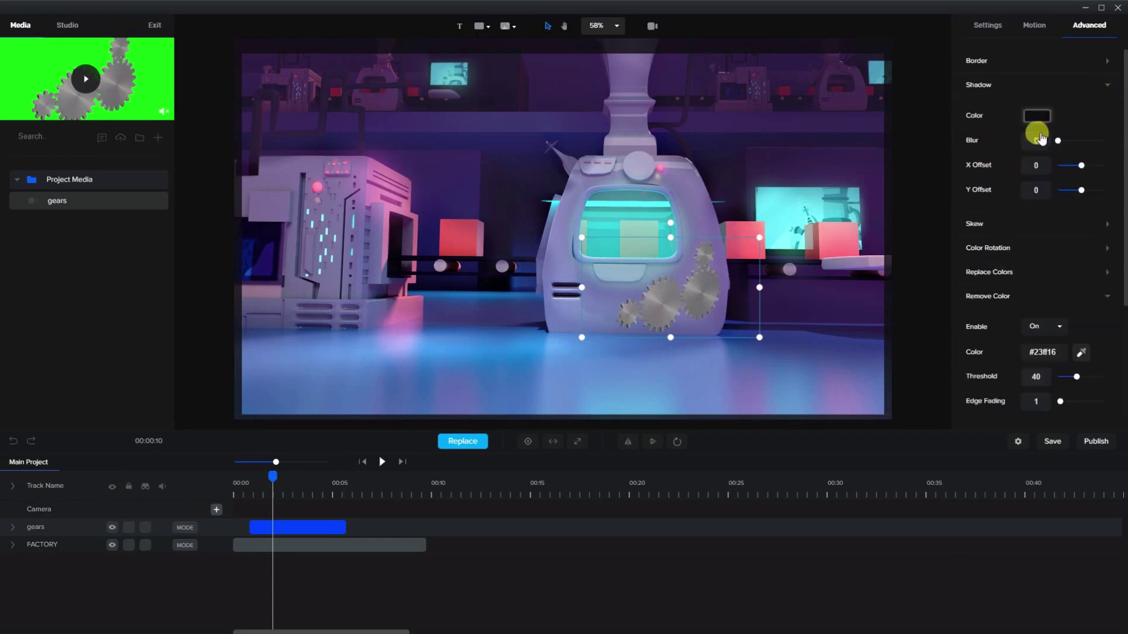
{"action": "type", "text": "20"}
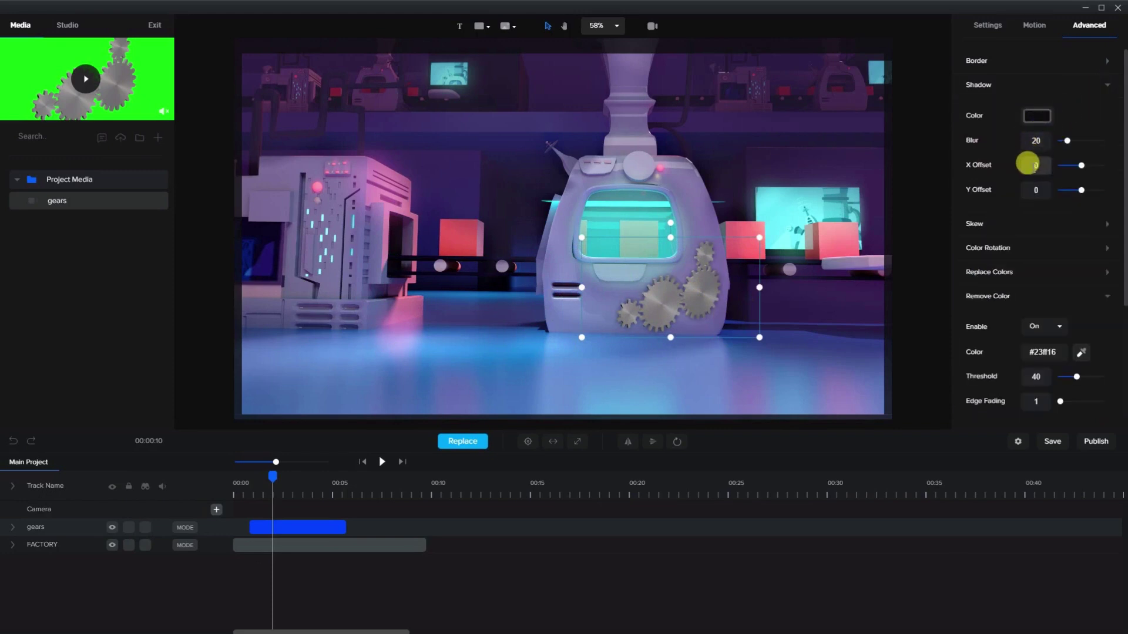
{"action": "type", "text": "1"}
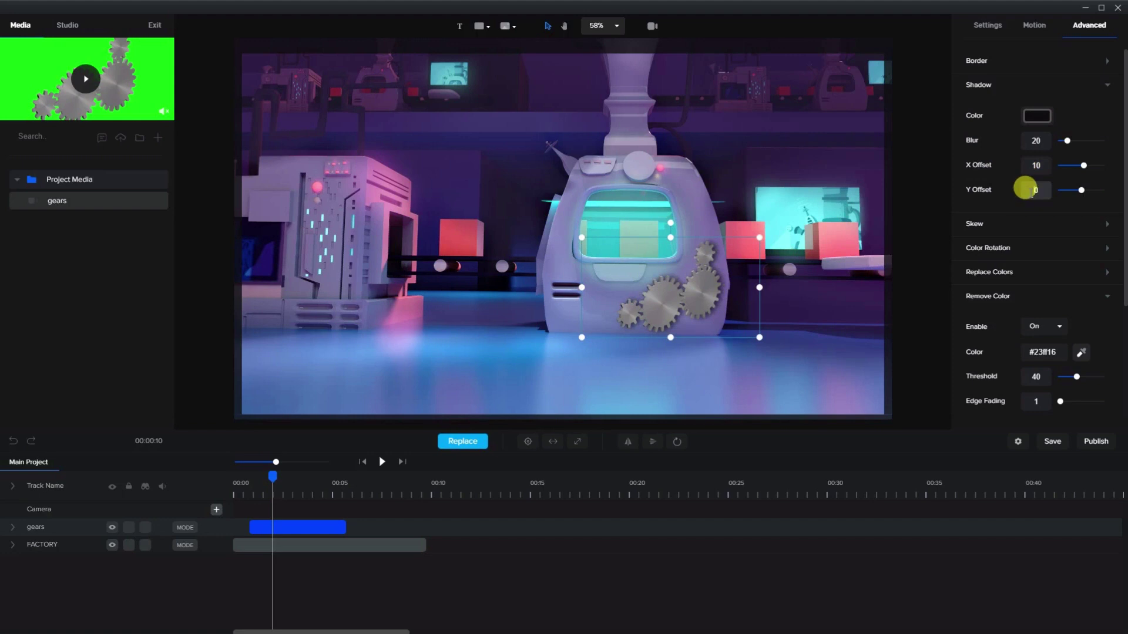
{"action": "type", "text": "1"}
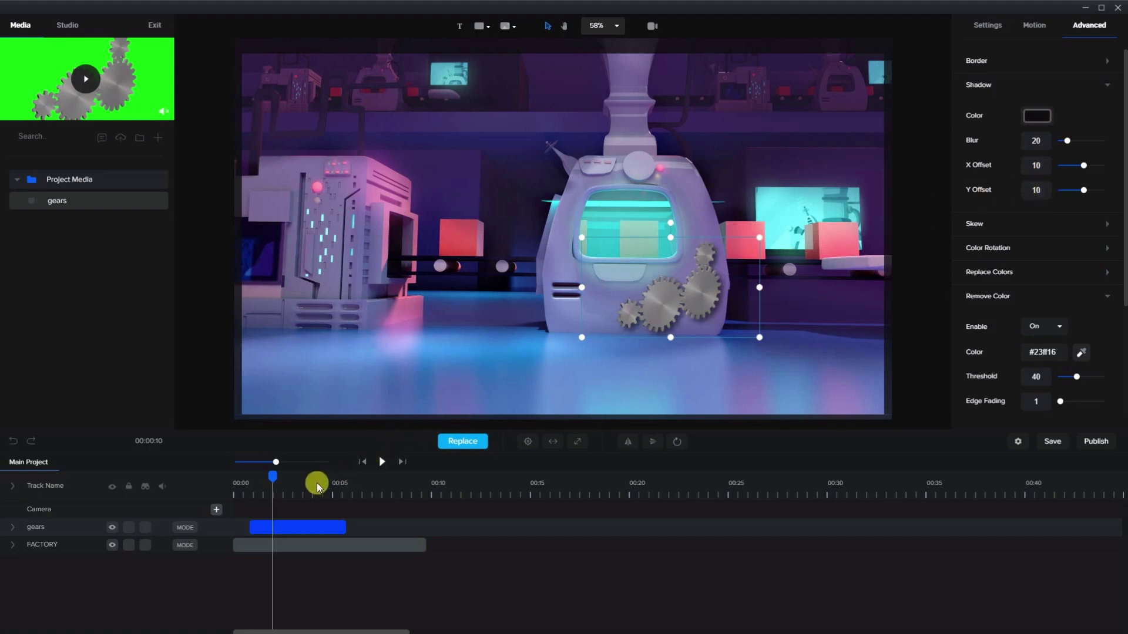
{"action": "left_click", "coordinate": [381, 462]}
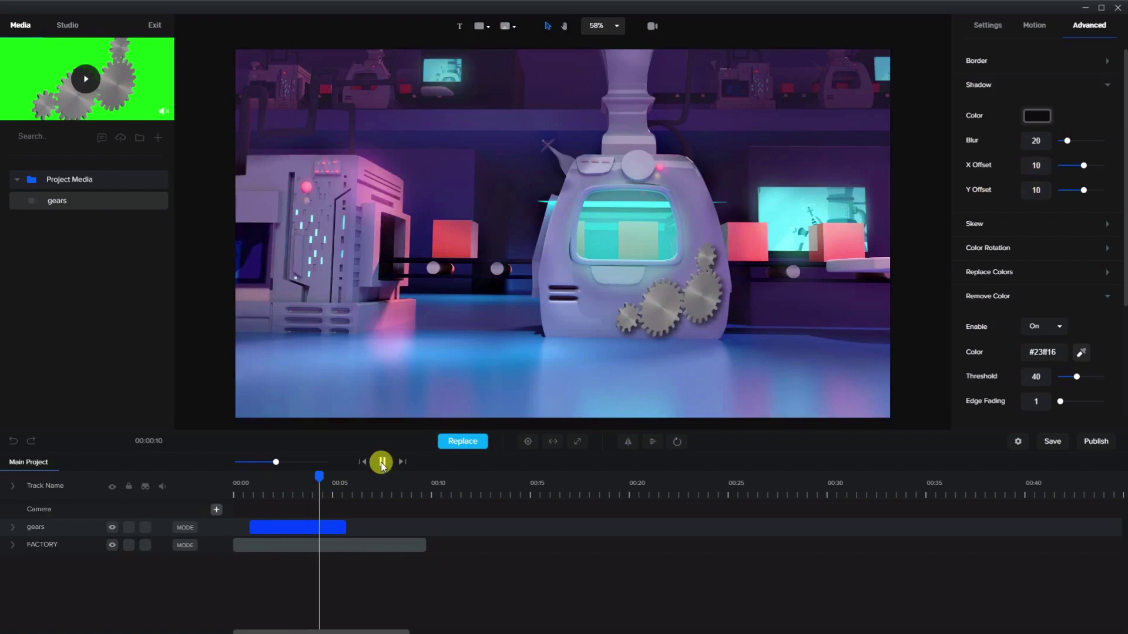
{"action": "left_click", "coordinate": [382, 463]}
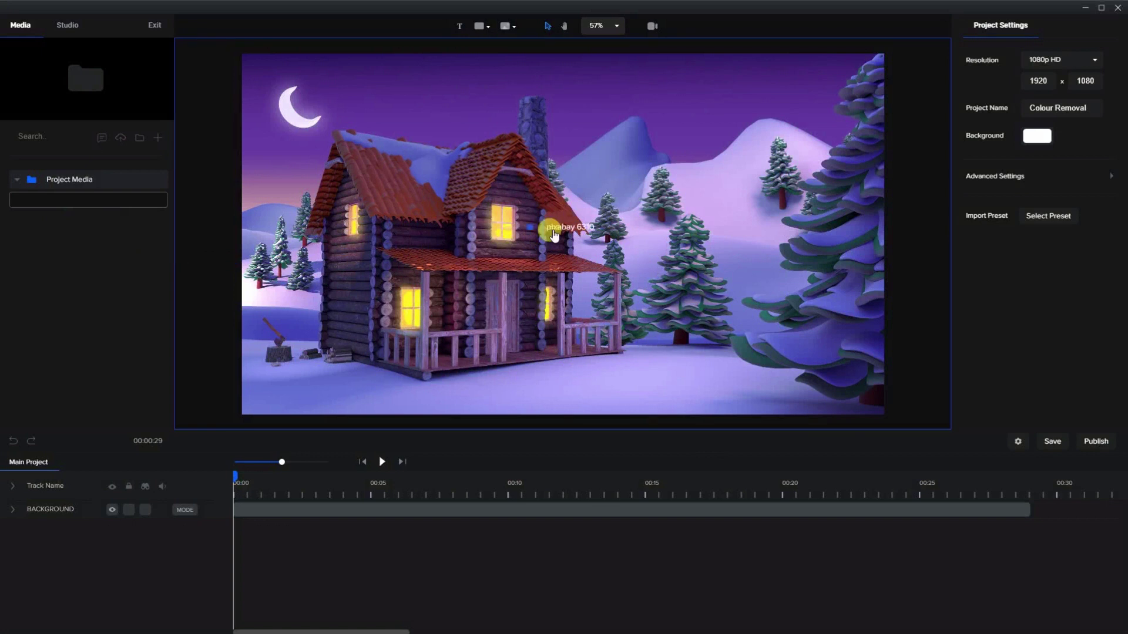
Add the pixabay 6310 snowflake clip over the cabin scene and preview it.
{"action": "left_click_drag", "start_coordinate": [54, 207], "coordinate": [628, 273]}
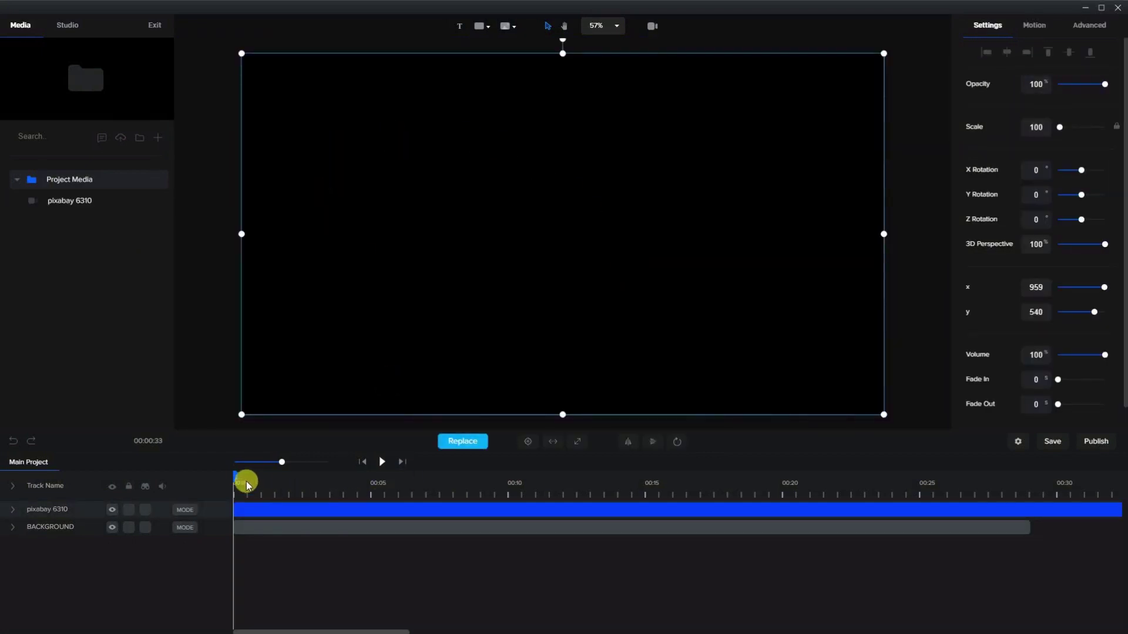
{"action": "left_click_drag", "start_coordinate": [235, 472], "coordinate": [419, 494]}
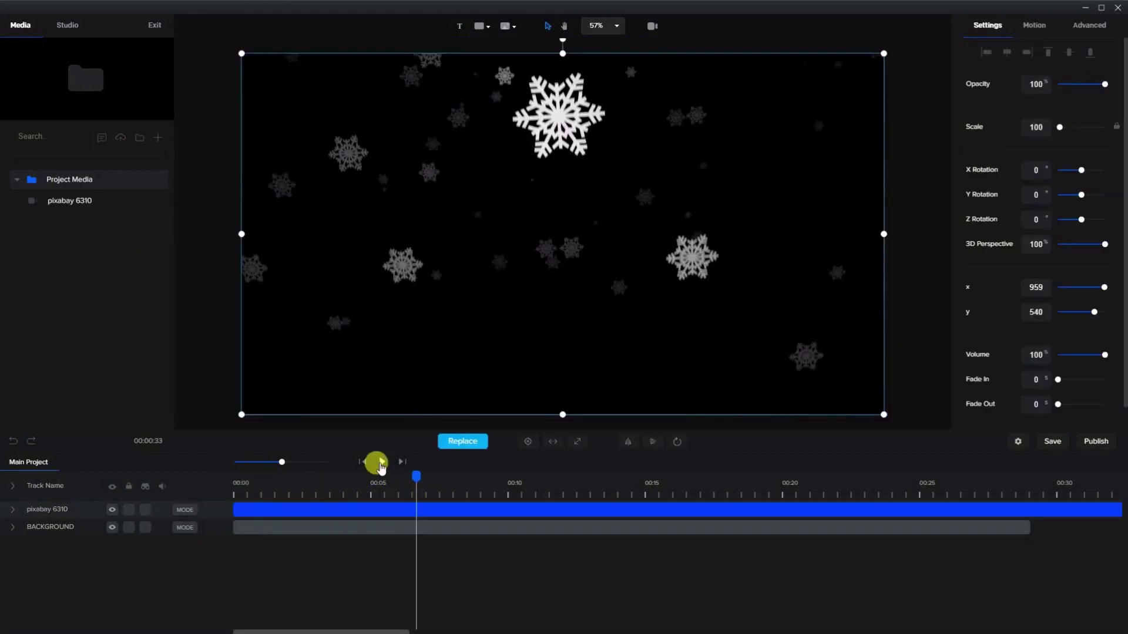
{"action": "left_click", "coordinate": [382, 461]}
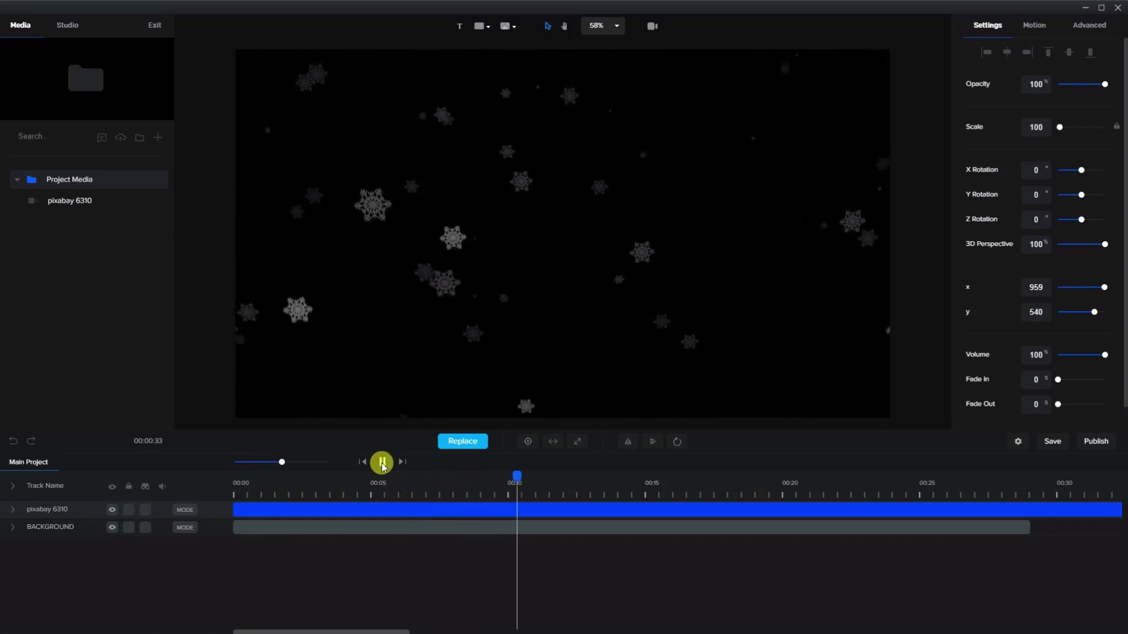
{"action": "left_click", "coordinate": [382, 462]}
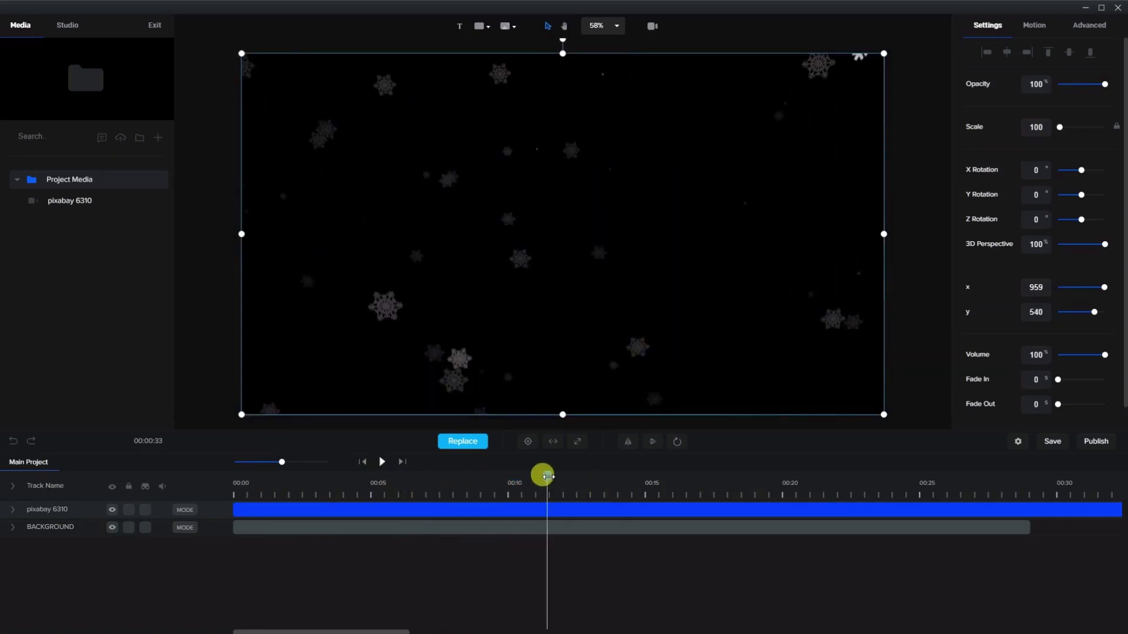
{"action": "left_click_drag", "start_coordinate": [539, 476], "coordinate": [398, 481]}
{"action": "left_click", "coordinate": [404, 481]}
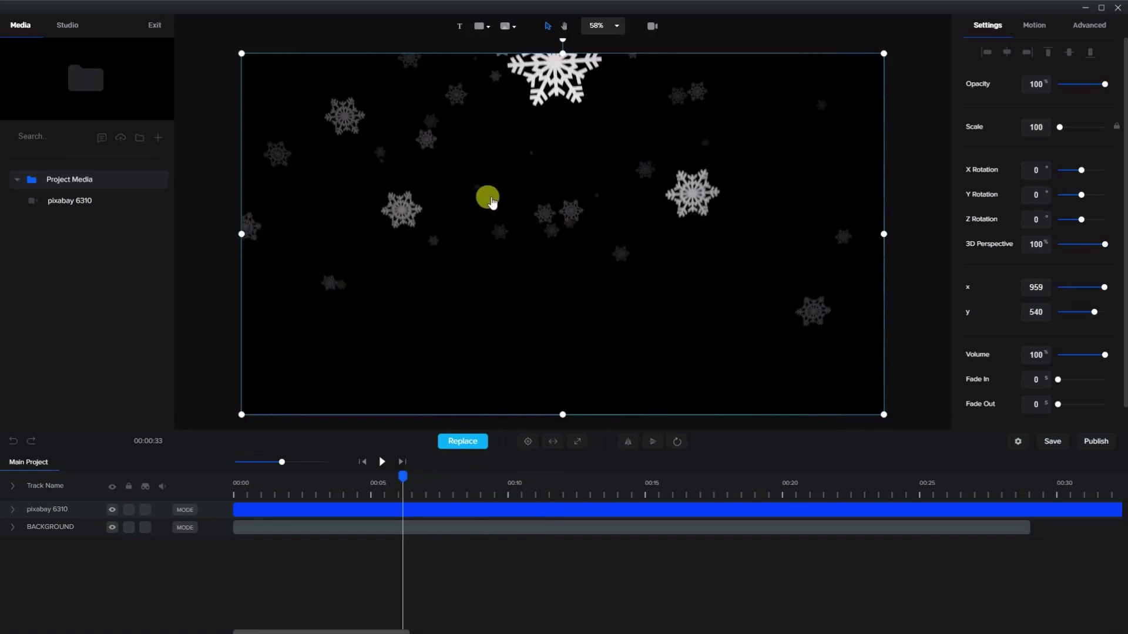
Reposition the snowflake layer and expand it to fill the whole frame.
{"action": "left_click_drag", "start_coordinate": [492, 203], "coordinate": [695, 194]}
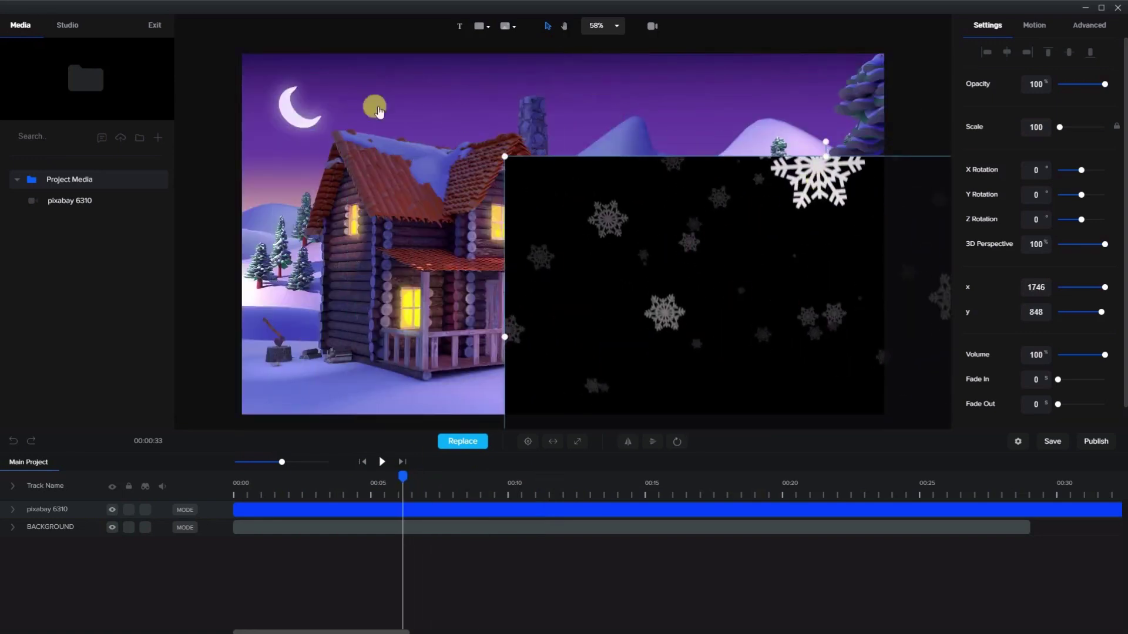
{"action": "mouse_move", "coordinate": [675, 244]}
{"action": "left_mouse_down"}
{"action": "mouse_move", "coordinate": [628, 256]}
{"action": "mouse_move", "coordinate": [499, 174]}
{"action": "left_mouse_up"}
{"action": "left_click", "coordinate": [578, 442]}
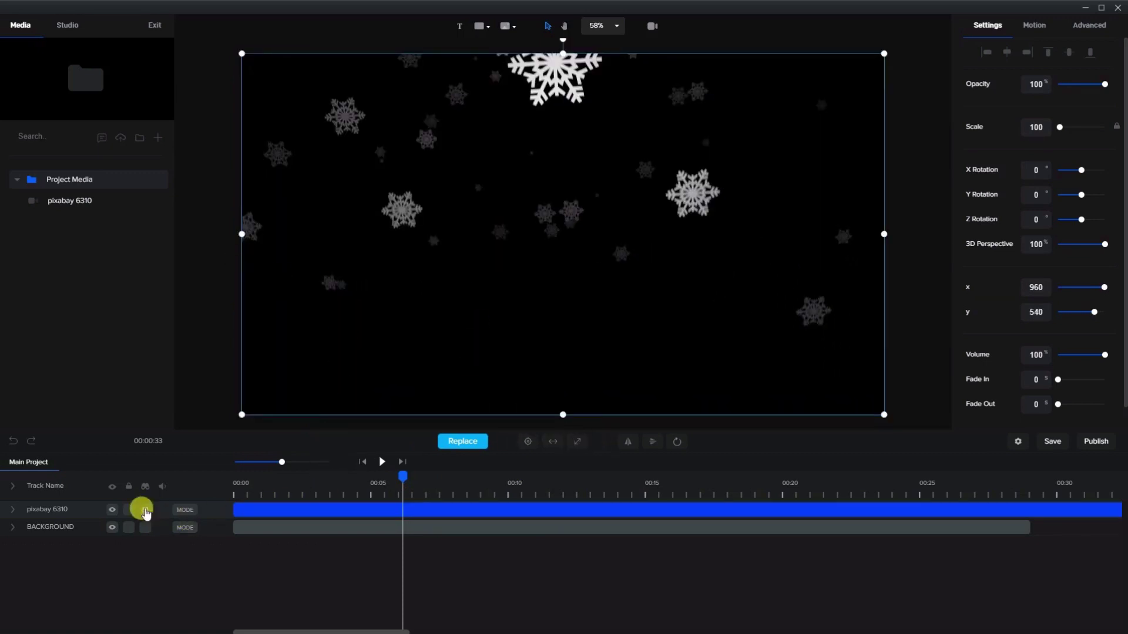
Set the pixabay 6310 track's blend mode to Screen.
{"action": "left_click", "coordinate": [184, 510]}
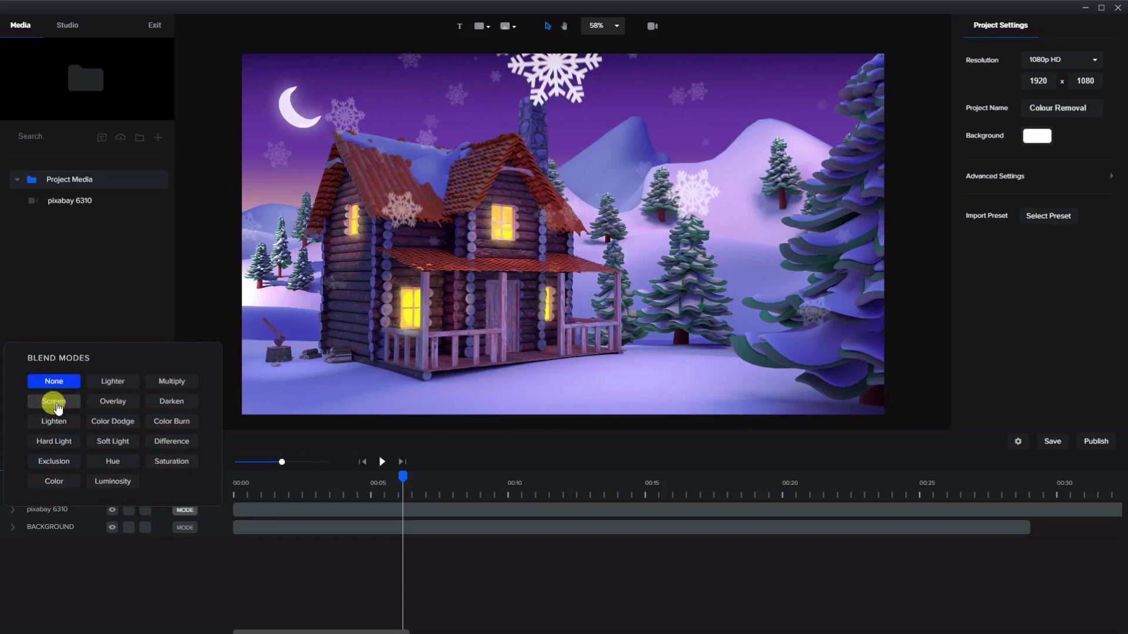
{"action": "left_click", "coordinate": [55, 403]}
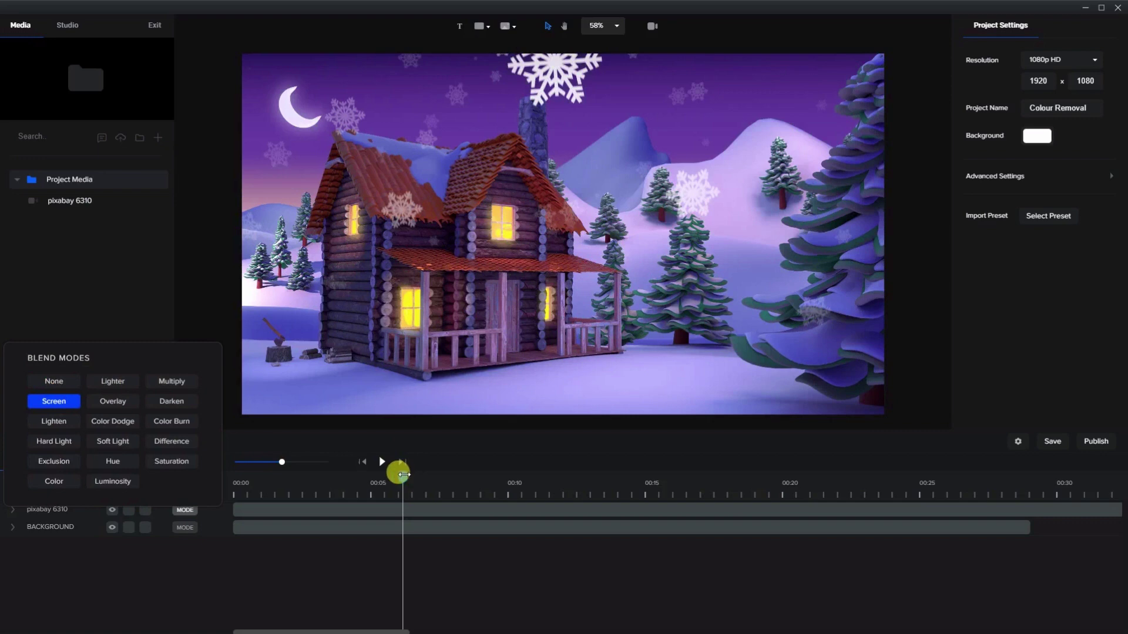
Rewind to 00:00 and play the snowfall-over-cabin composite.
{"action": "left_click_drag", "start_coordinate": [404, 474], "coordinate": [242, 483]}
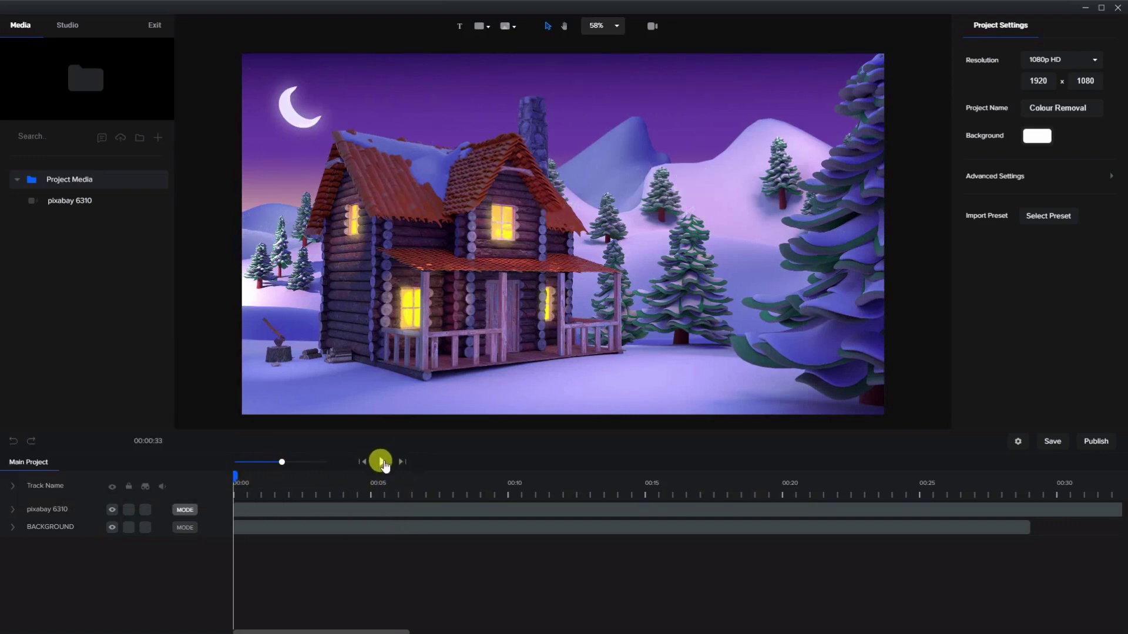
{"action": "left_click", "coordinate": [382, 463]}
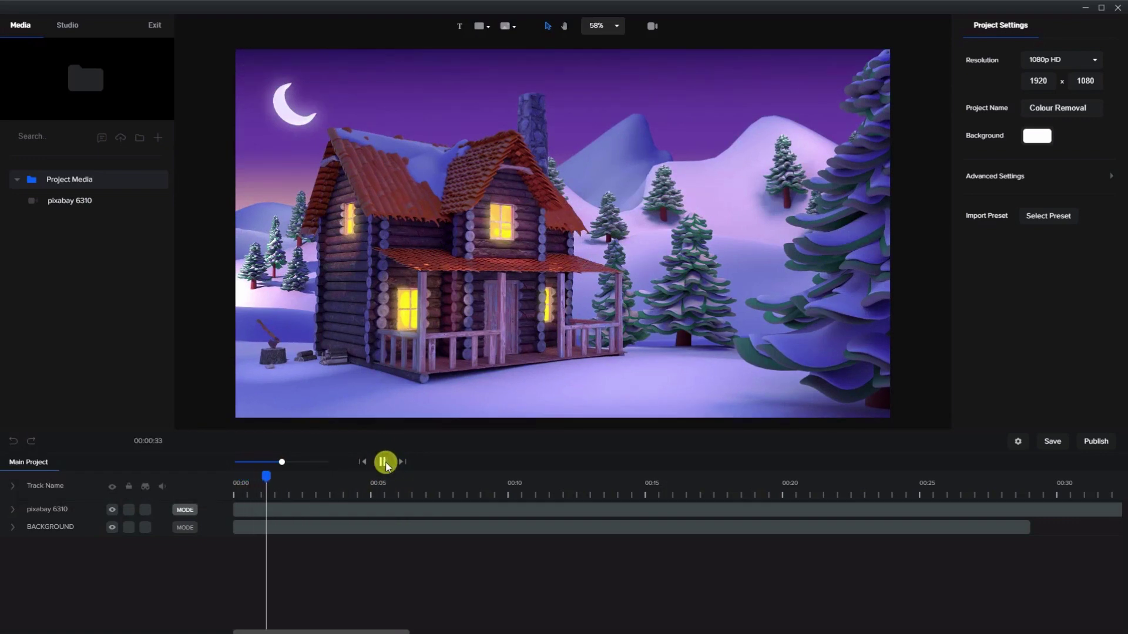